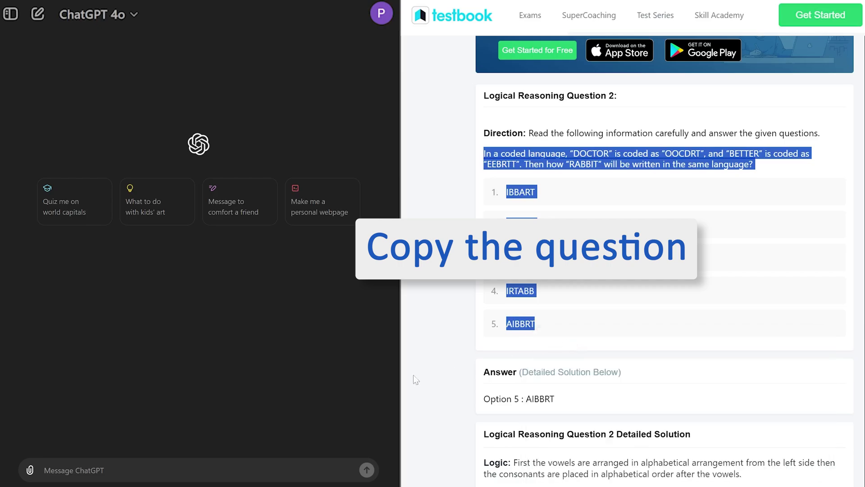
Paste the Question 2 RABBIT coding puzzle as plain text, without the image, and send it
{"action": "right_click", "coordinate": [227, 470]}
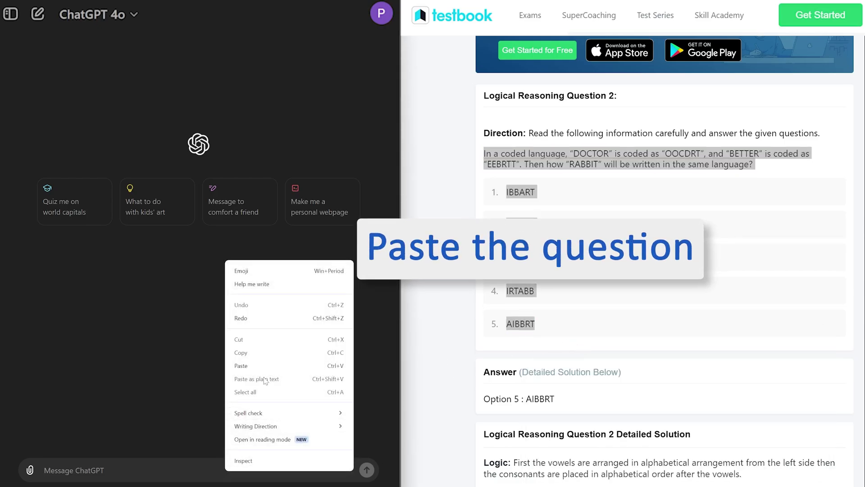
{"action": "left_click", "coordinate": [265, 365]}
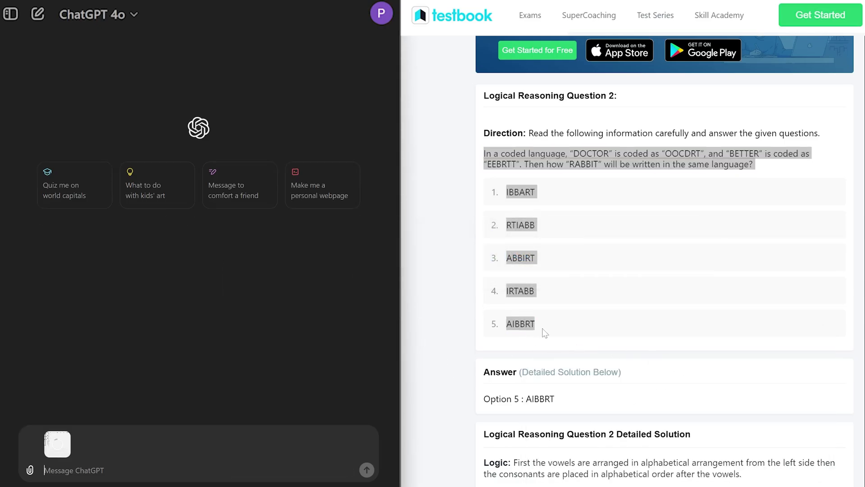
{"action": "left_click", "coordinate": [67, 434]}
{"action": "key", "text": "ctrl+v"}
{"action": "left_click", "coordinate": [367, 470]}
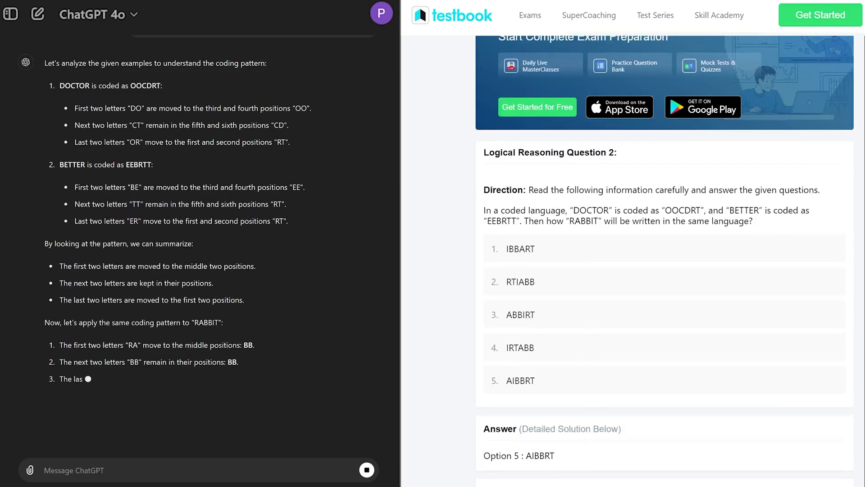
Compare ChatGPT's Option 3: ABBIRT with Testbook's Option 5: AIBBRT
{"action": "scroll", "coordinate": [579, 440], "scroll_direction": "down", "scroll_amount": 5}
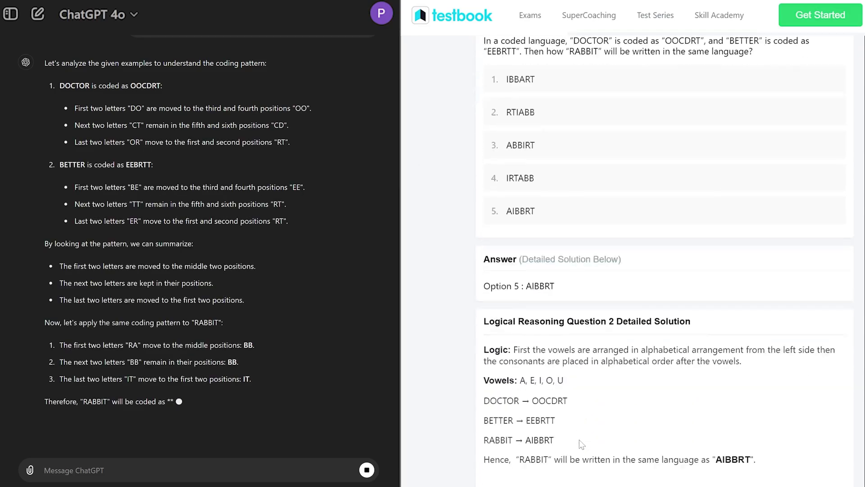
{"action": "scroll", "coordinate": [559, 412], "scroll_direction": "up", "scroll_amount": 4}
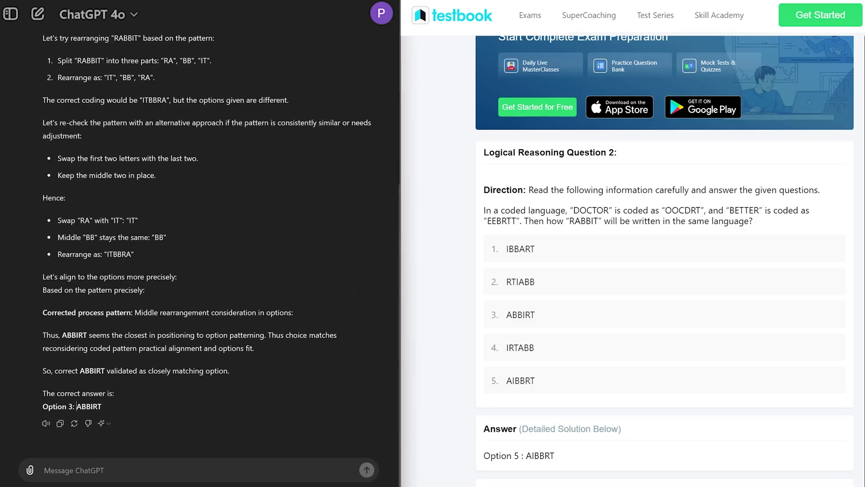
{"action": "left_click_drag", "start_coordinate": [76, 406], "coordinate": [112, 405]}
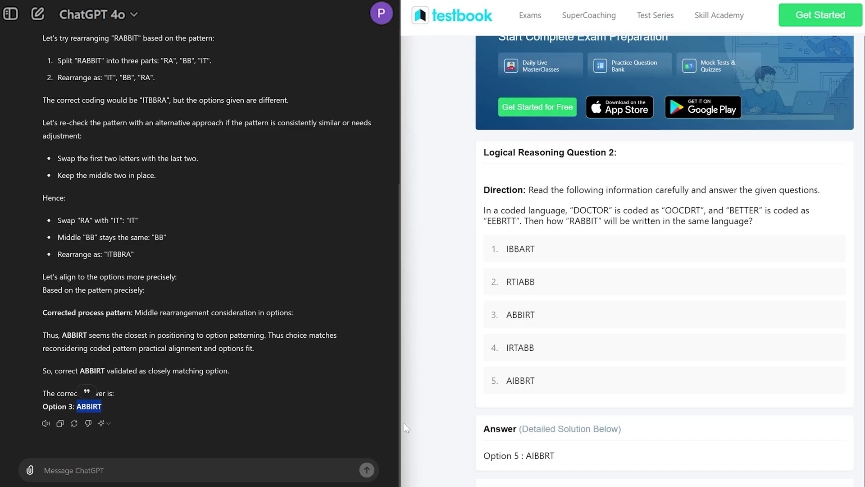
{"action": "left_click", "coordinate": [538, 315]}
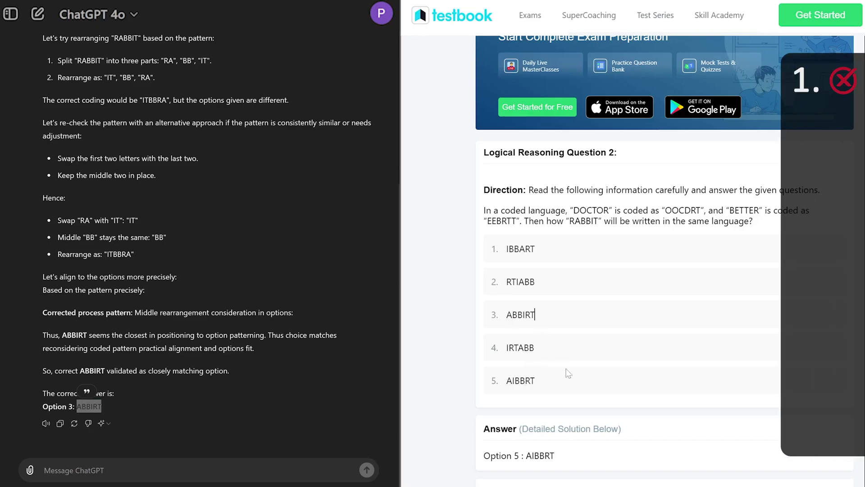
{"action": "scroll", "coordinate": [569, 375], "scroll_direction": "down", "scroll_amount": 1}
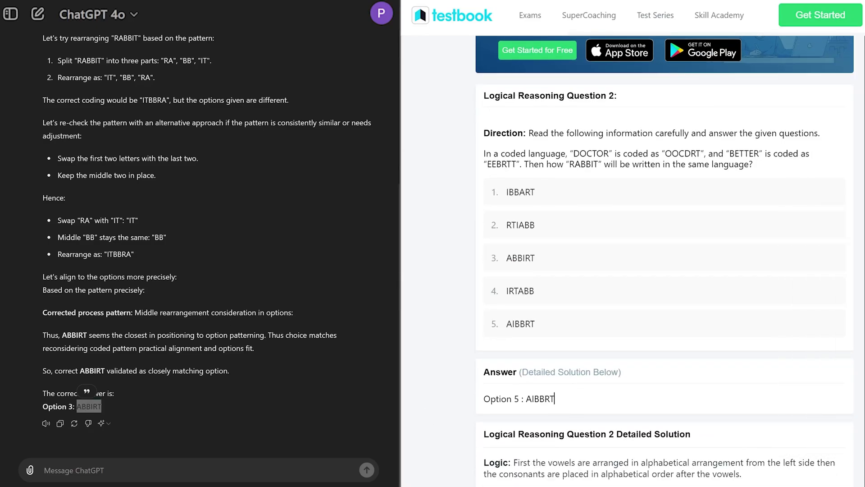
{"action": "left_click", "coordinate": [201, 399]}
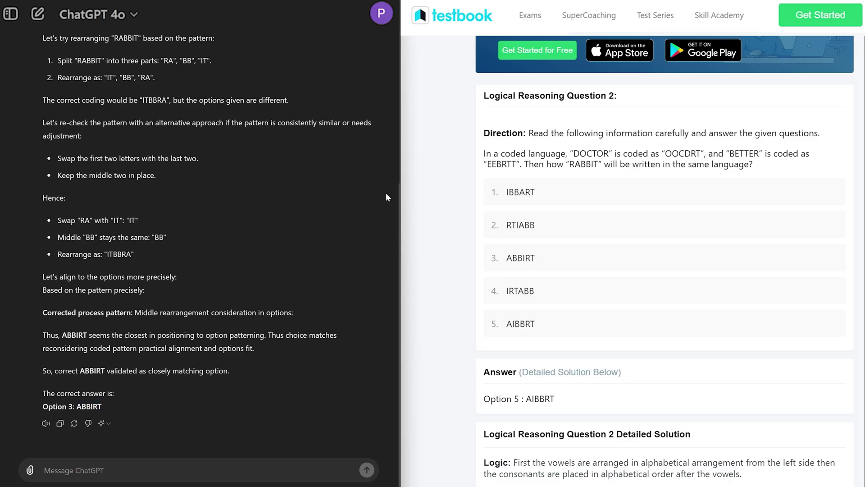
{"action": "scroll", "coordinate": [572, 305], "scroll_direction": "down", "scroll_amount": 4}
{"action": "scroll", "coordinate": [572, 305], "scroll_direction": "up", "scroll_amount": 3}
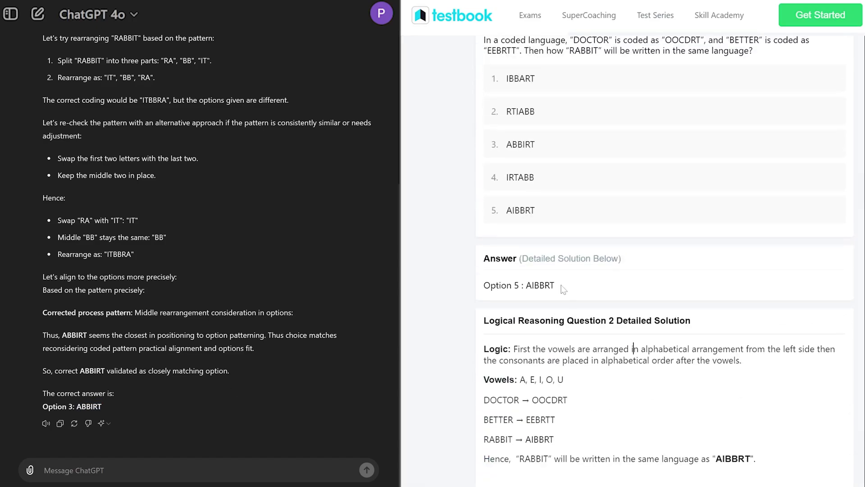
{"action": "scroll", "coordinate": [573, 305], "scroll_direction": "down", "scroll_amount": 2}
{"action": "scroll", "coordinate": [573, 305], "scroll_direction": "down", "scroll_amount": 10}
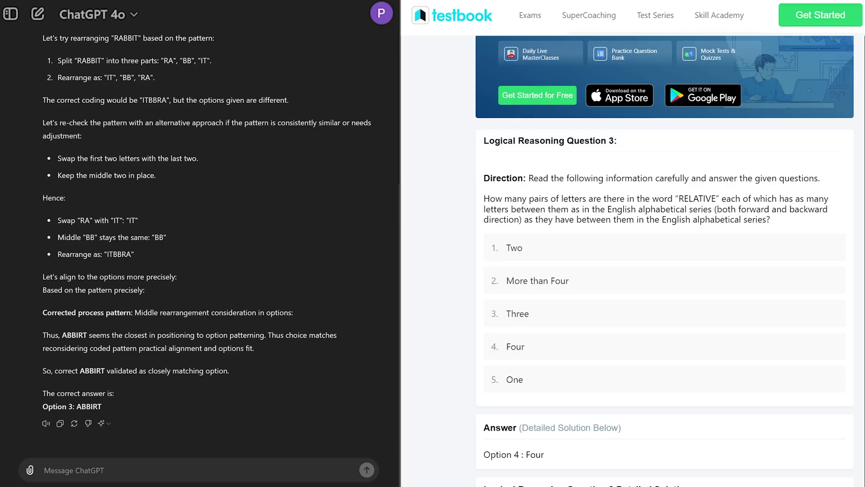
Paste the Question 4 distance puzzle into ChatGPT and send it
{"action": "left_click", "coordinate": [129, 481]}
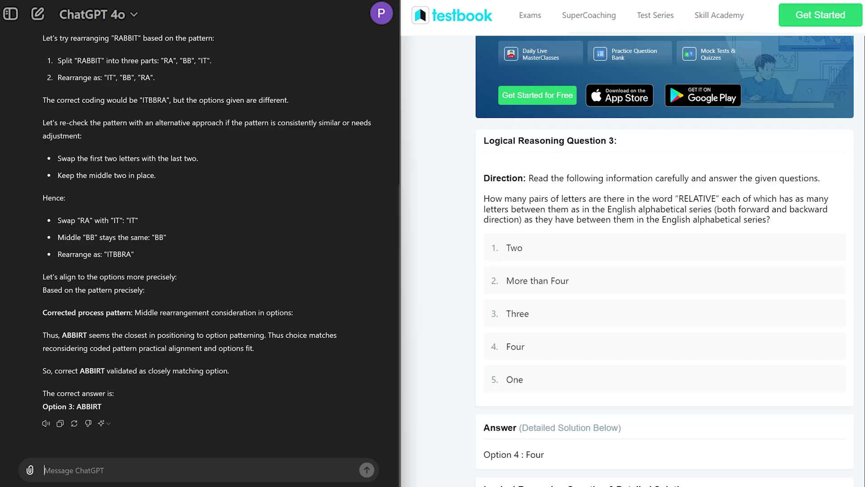
{"action": "key", "text": "ctrl+v"}
{"action": "left_click", "coordinate": [366, 470]}
Check ChatGPT's Option 1: 8m answer against Testbook's matching solution
{"action": "scroll", "coordinate": [691, 296], "scroll_direction": "down", "scroll_amount": 8}
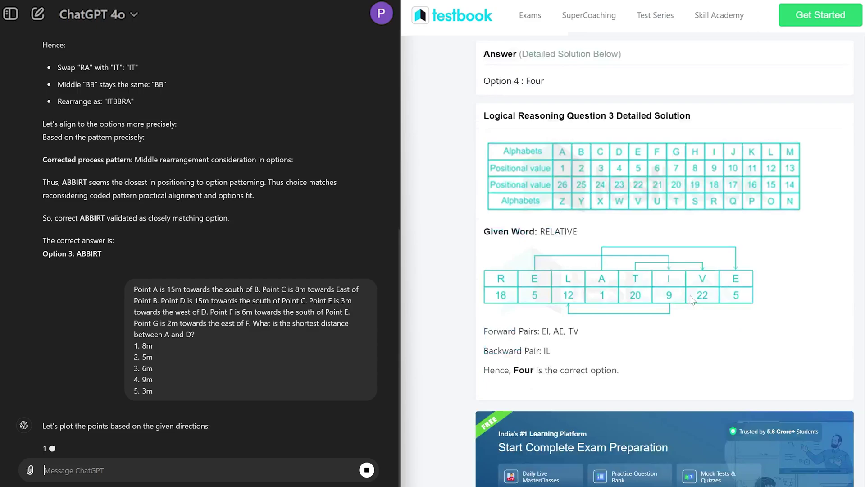
{"action": "scroll", "coordinate": [689, 295], "scroll_direction": "down", "scroll_amount": 10}
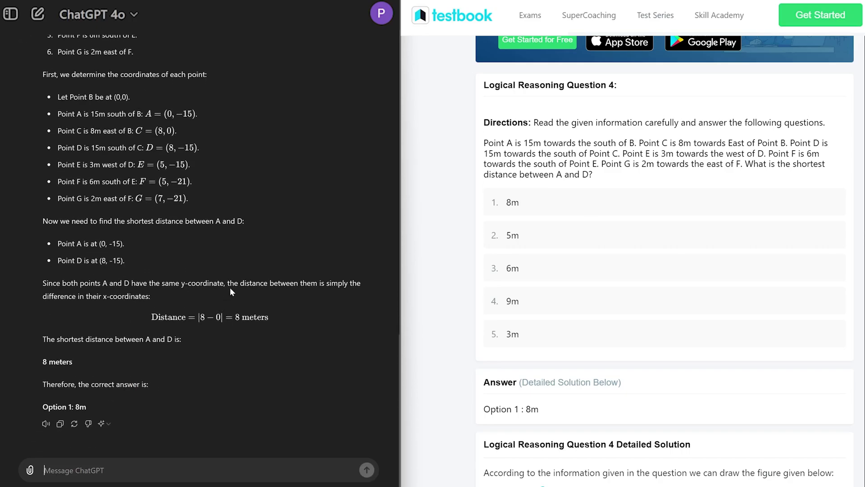
{"action": "scroll", "coordinate": [230, 287], "scroll_direction": "up", "scroll_amount": 4}
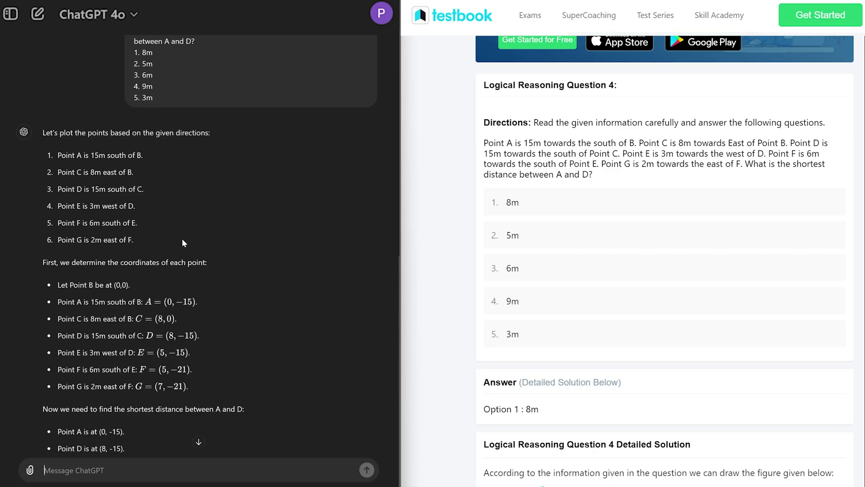
{"action": "scroll", "coordinate": [198, 240], "scroll_direction": "up", "scroll_amount": 10}
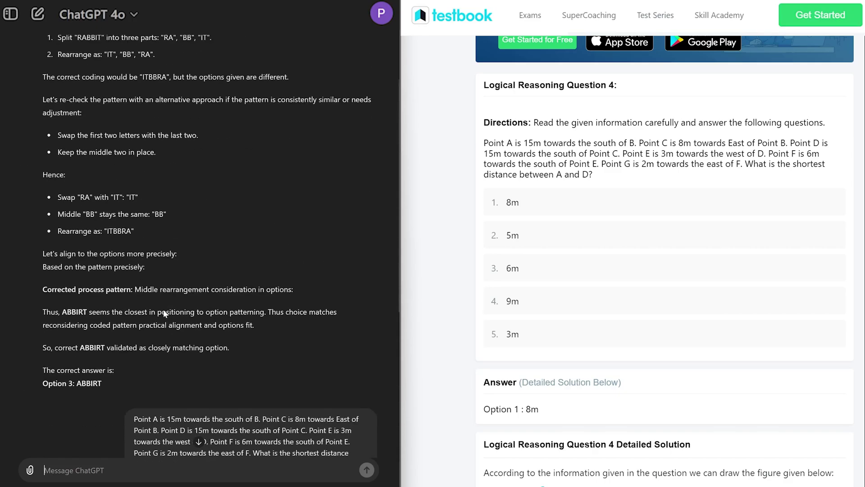
{"action": "scroll", "coordinate": [175, 286], "scroll_direction": "up", "scroll_amount": 9}
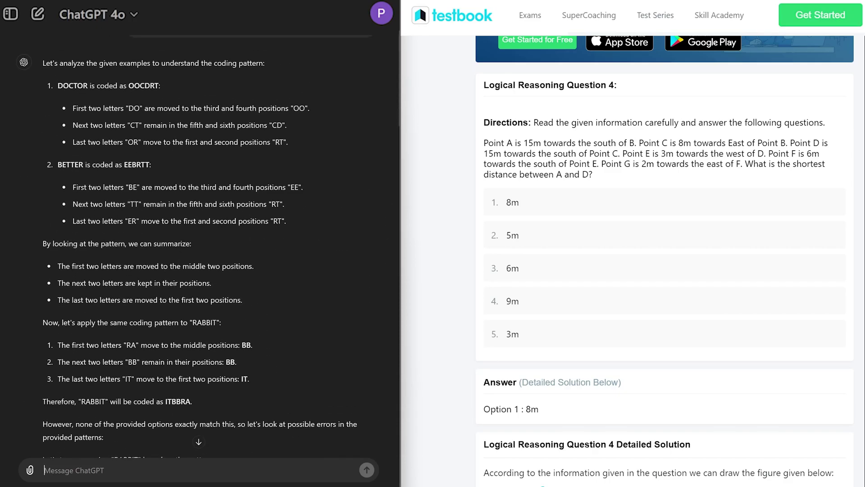
{"action": "scroll", "coordinate": [225, 230], "scroll_direction": "down", "scroll_amount": 20}
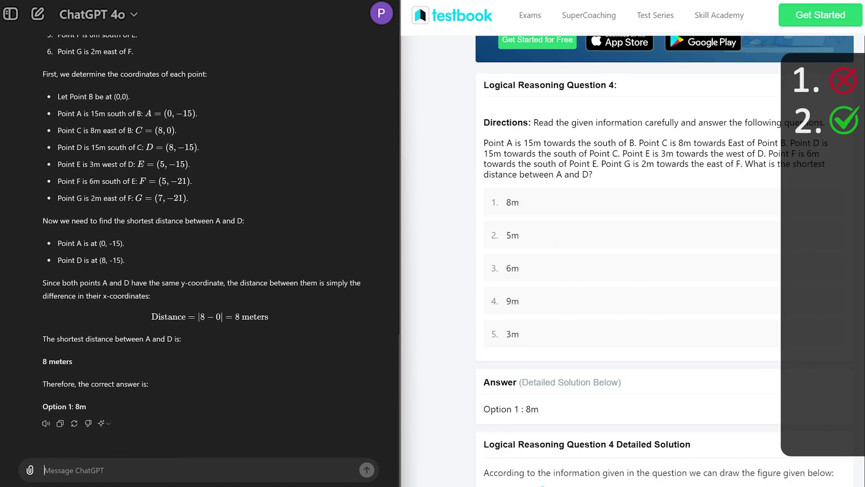
{"action": "scroll", "coordinate": [689, 277], "scroll_direction": "down", "scroll_amount": 11}
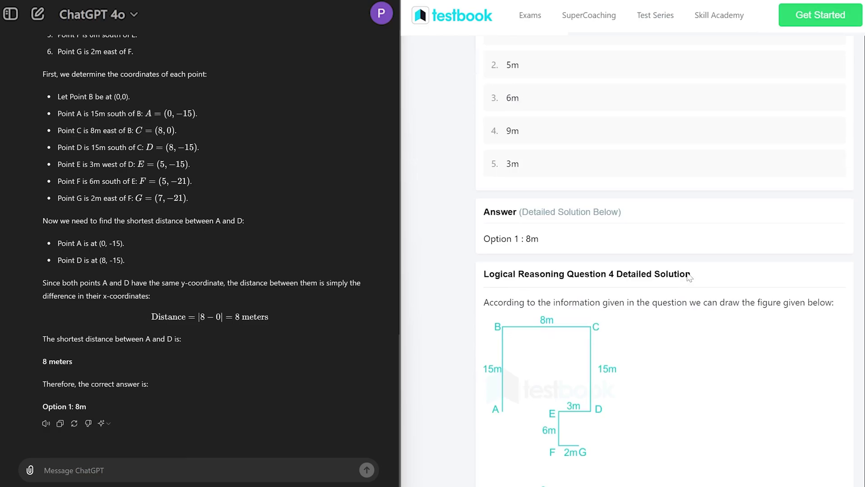
{"action": "scroll", "coordinate": [689, 277], "scroll_direction": "down", "scroll_amount": 8}
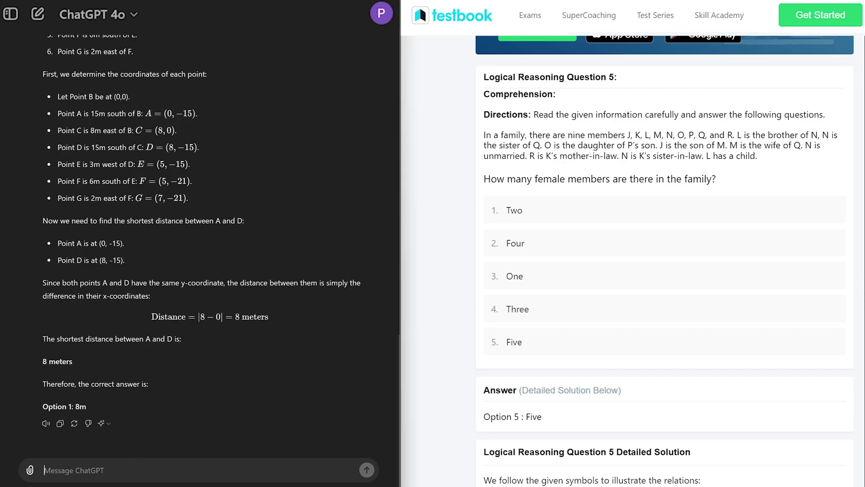
Send the Question 5 female-members puzzle and review ChatGPT's Option 2: Four summary
{"action": "key", "text": "ctrl+v"}
{"action": "key", "text": "Return"}
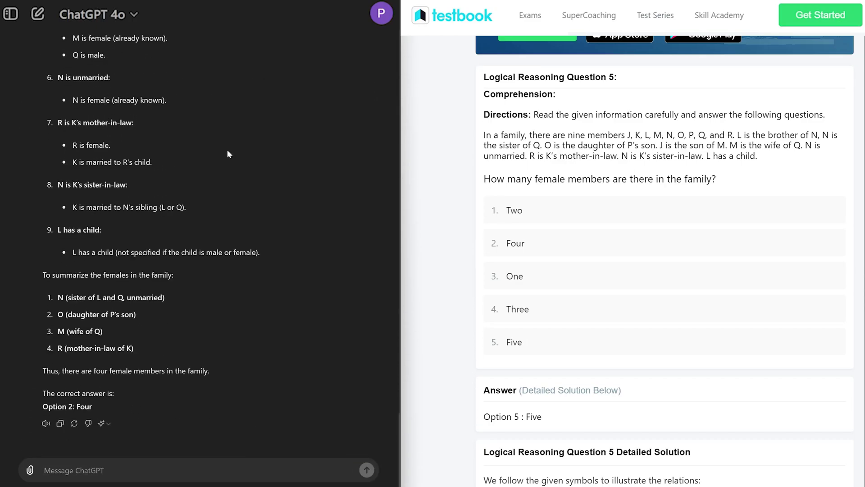
{"action": "scroll", "coordinate": [226, 143], "scroll_direction": "up", "scroll_amount": 7}
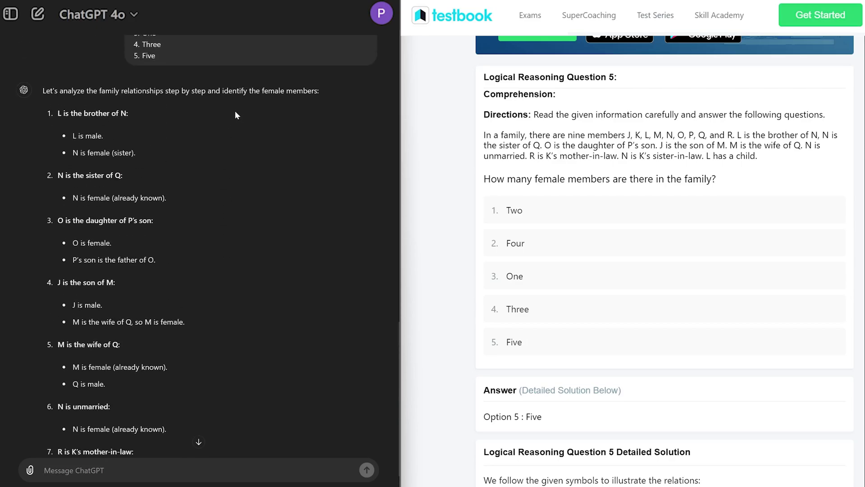
{"action": "scroll", "coordinate": [235, 110], "scroll_direction": "down", "scroll_amount": 2}
{"action": "scroll", "coordinate": [235, 110], "scroll_direction": "up", "scroll_amount": 2}
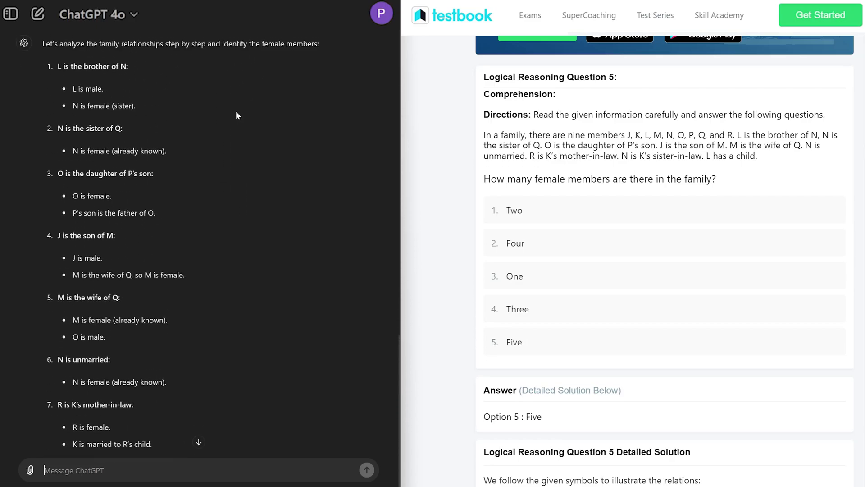
{"action": "scroll", "coordinate": [236, 111], "scroll_direction": "down", "scroll_amount": 1}
{"action": "scroll", "coordinate": [220, 101], "scroll_direction": "down", "scroll_amount": 6}
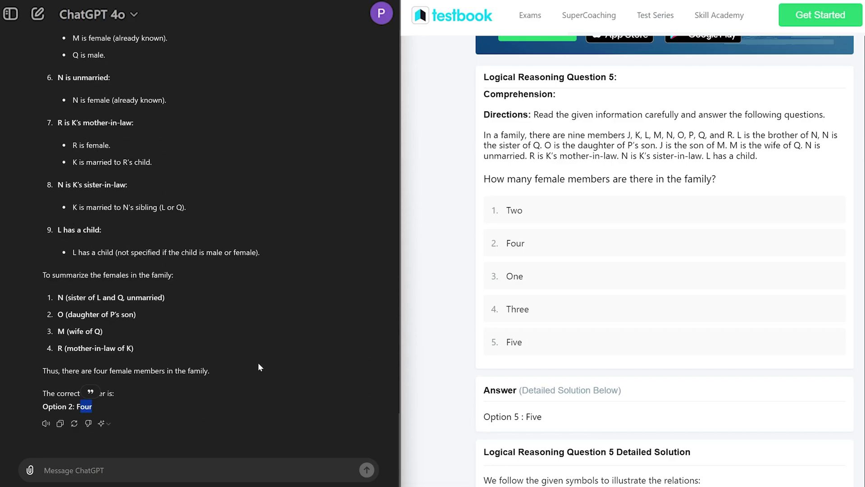
{"action": "left_click_drag", "start_coordinate": [101, 408], "coordinate": [79, 163]}
{"action": "left_click", "coordinate": [79, 162]}
Regenerate the Question 5 reply and read response 2/2, again concluding Option 2: Four
{"action": "left_click", "coordinate": [72, 428]}
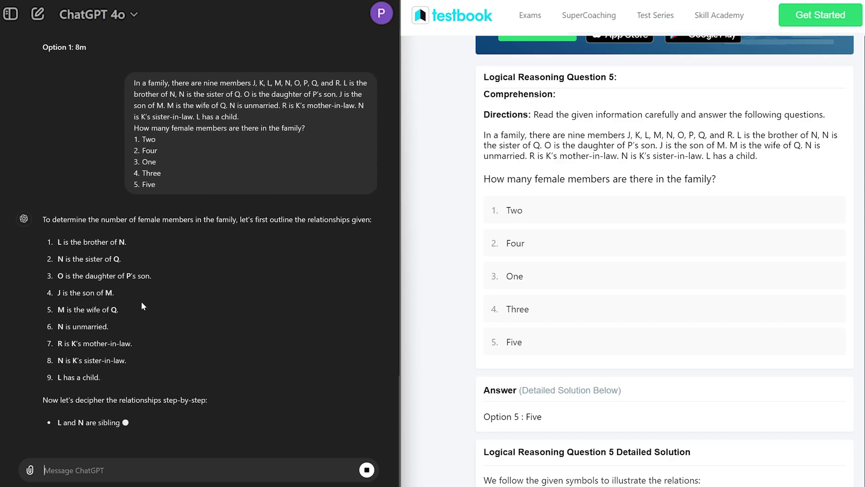
{"action": "scroll", "coordinate": [608, 391], "scroll_direction": "up", "scroll_amount": 1}
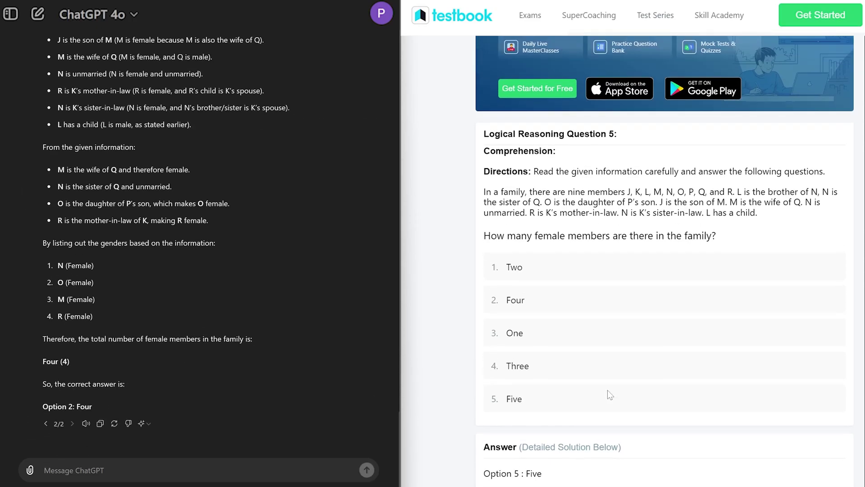
{"action": "scroll", "coordinate": [609, 390], "scroll_direction": "down", "scroll_amount": 1}
{"action": "scroll", "coordinate": [637, 409], "scroll_direction": "down", "scroll_amount": 3}
{"action": "scroll", "coordinate": [637, 409], "scroll_direction": "down", "scroll_amount": 4}
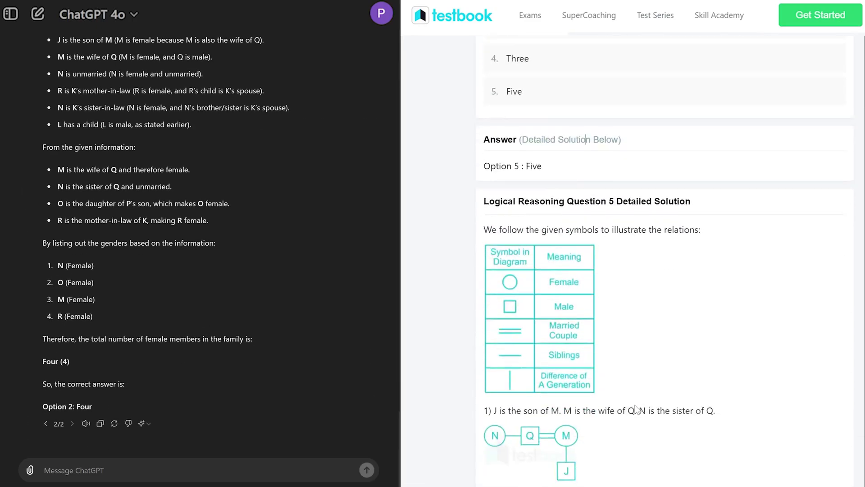
{"action": "scroll", "coordinate": [623, 356], "scroll_direction": "down", "scroll_amount": 13}
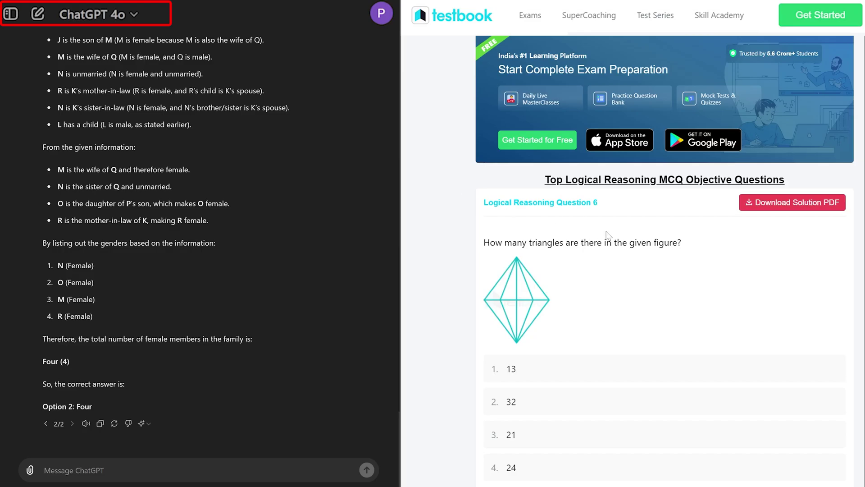
{"action": "scroll", "coordinate": [606, 231], "scroll_direction": "down", "scroll_amount": 15}
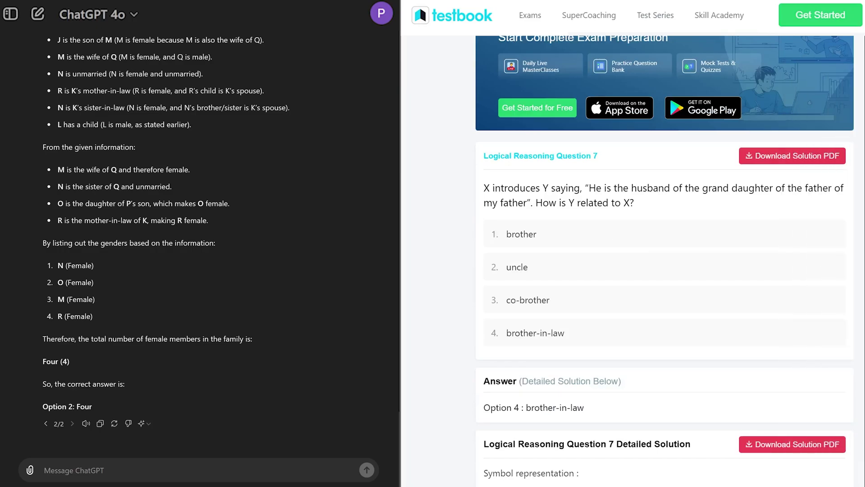
Send the Question 7 relationship puzzle and match it with Testbook's brother-in-law answer
{"action": "type", "text": "X introduces Y saying, \"He is the husband of the grand daughter of the father of my father\". How is Y related to X? 1. brother 2. uncle 3. co-brother 4. brother-in-law"}
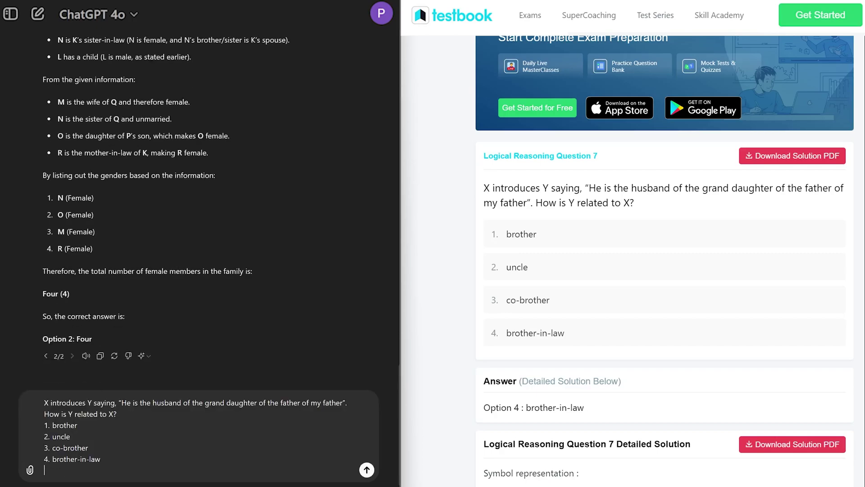
{"action": "left_click", "coordinate": [366, 470]}
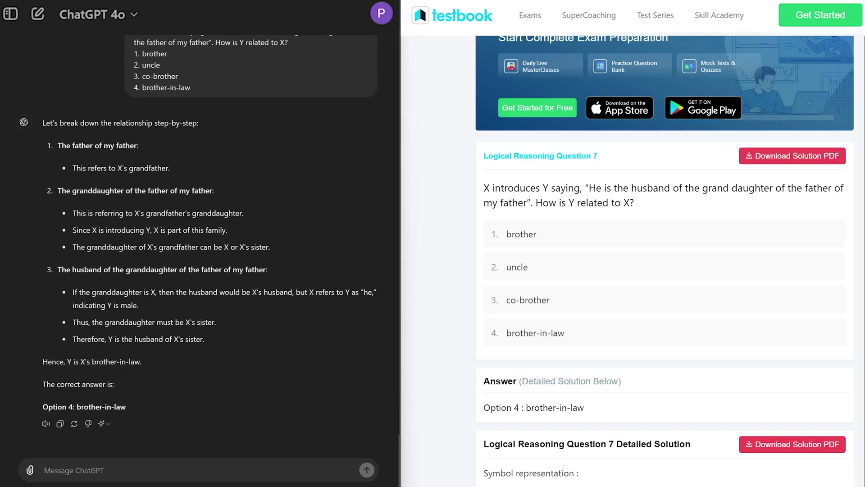
{"action": "left_click_drag", "start_coordinate": [576, 408], "coordinate": [532, 408]}
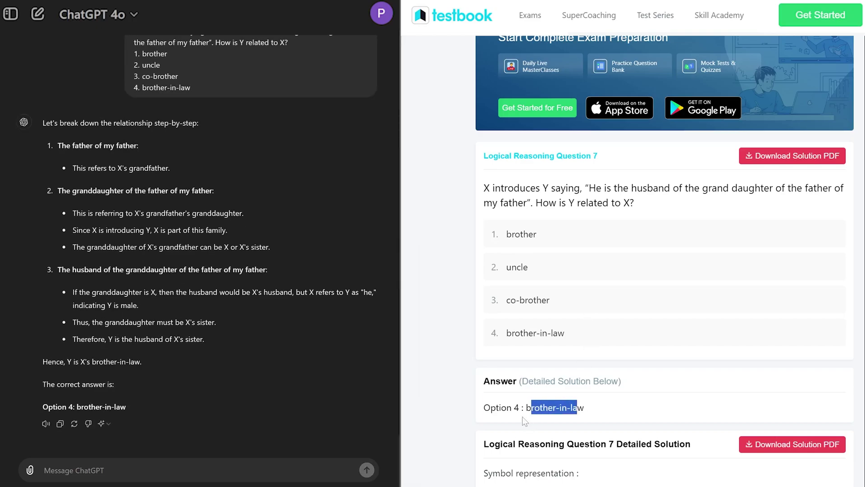
{"action": "scroll", "coordinate": [498, 286], "scroll_direction": "down", "scroll_amount": 15}
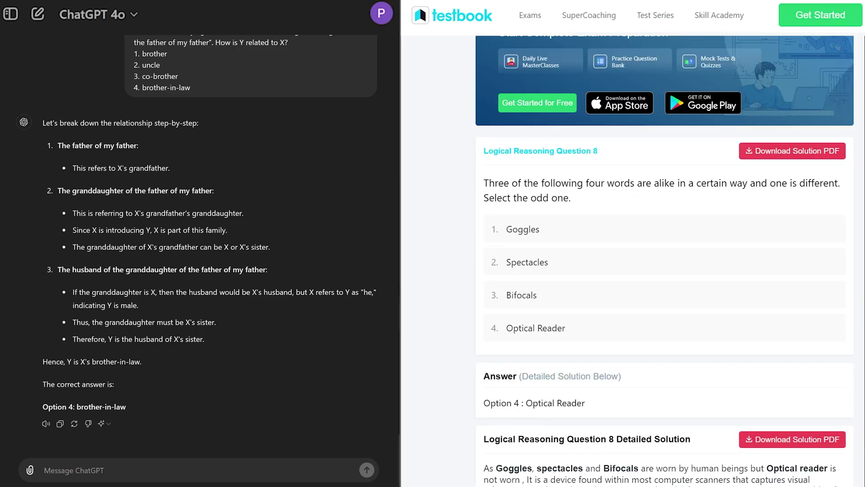
Send the Question 8 eyewear odd-one-out, answered Option 4: Optical Reader
{"action": "type", "text": "Three of the following four words are alike in a certain way and one is different. Select the odd one. 1. Goggles 2. Spectacles 3. Bifocals 4. Optical Reader"}
{"action": "left_click", "coordinate": [365, 472]}
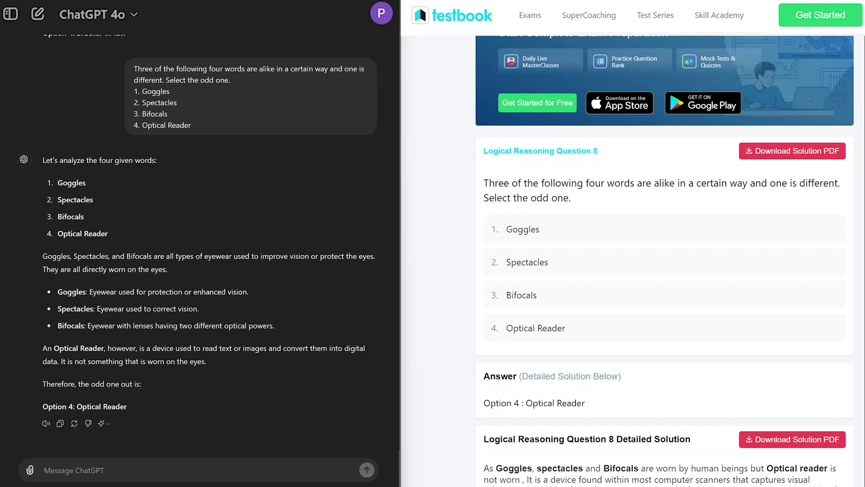
{"action": "scroll", "coordinate": [759, 169], "scroll_direction": "down", "scroll_amount": 10}
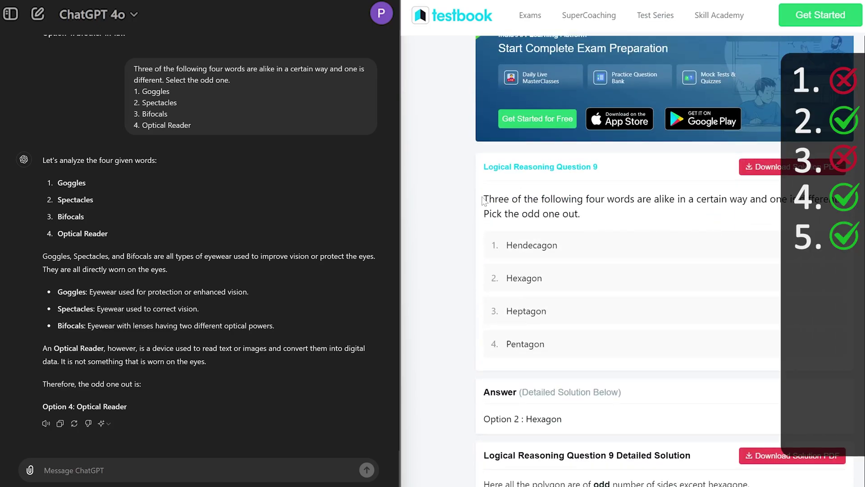
Copy the Question 9 polygon odd-one-out with its four options from Testbook and send it
{"action": "left_click_drag", "start_coordinate": [485, 201], "coordinate": [545, 344]}
{"action": "key", "text": "ctrl+c"}
{"action": "left_click", "coordinate": [180, 471]}
{"action": "key", "text": "ctrl+v"}
{"action": "left_click", "coordinate": [367, 470]}
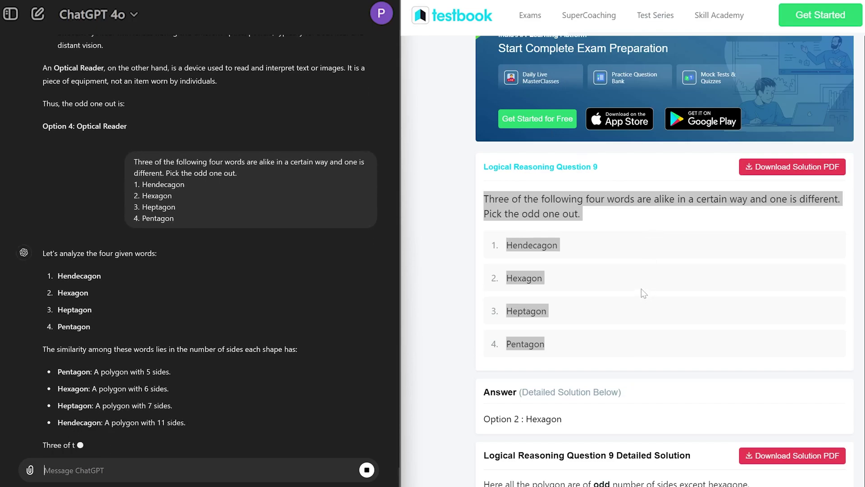
{"action": "left_click", "coordinate": [558, 280]}
{"action": "scroll", "coordinate": [557, 280], "scroll_direction": "down", "scroll_amount": 3}
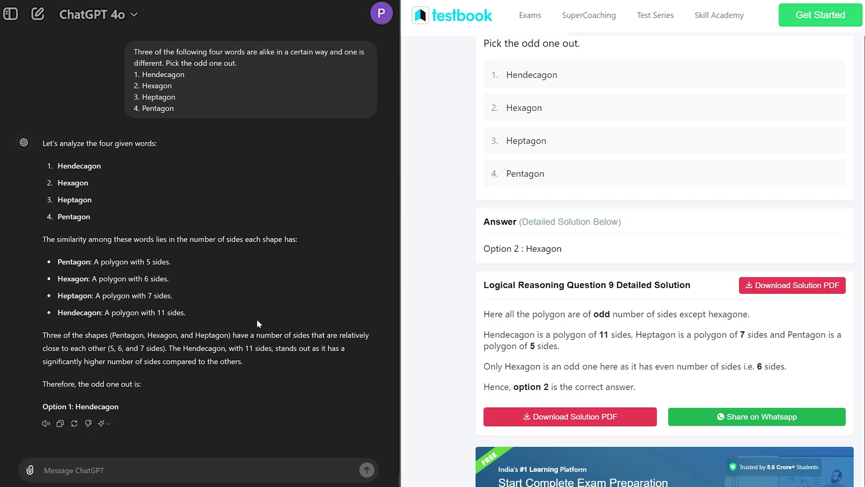
Highlight the 5, 6, 7 sides reasoning and the Hexagon, Heptagon, Pentagon list in the reply
{"action": "left_click_drag", "start_coordinate": [163, 348], "coordinate": [110, 348]}
{"action": "left_click", "coordinate": [127, 356]}
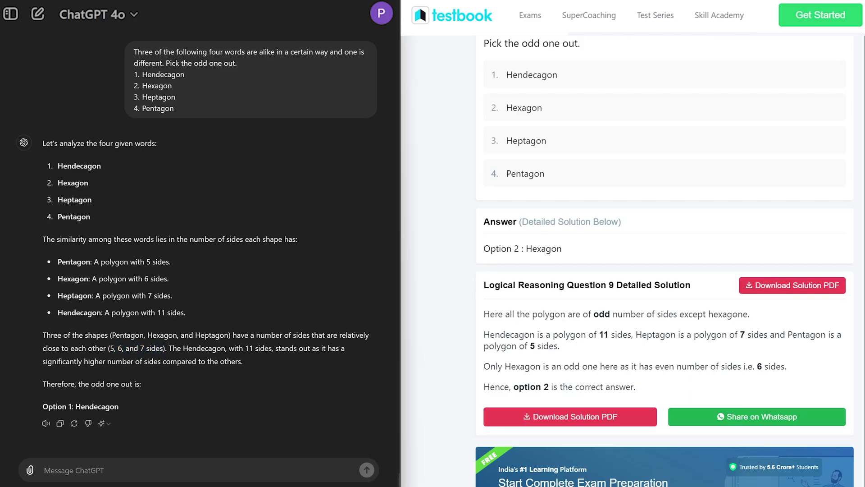
{"action": "mouse_move", "coordinate": [110, 348]}
{"action": "left_mouse_down"}
{"action": "mouse_move", "coordinate": [145, 348]}
{"action": "mouse_move", "coordinate": [117, 348]}
{"action": "left_mouse_up"}
{"action": "left_click", "coordinate": [134, 357]}
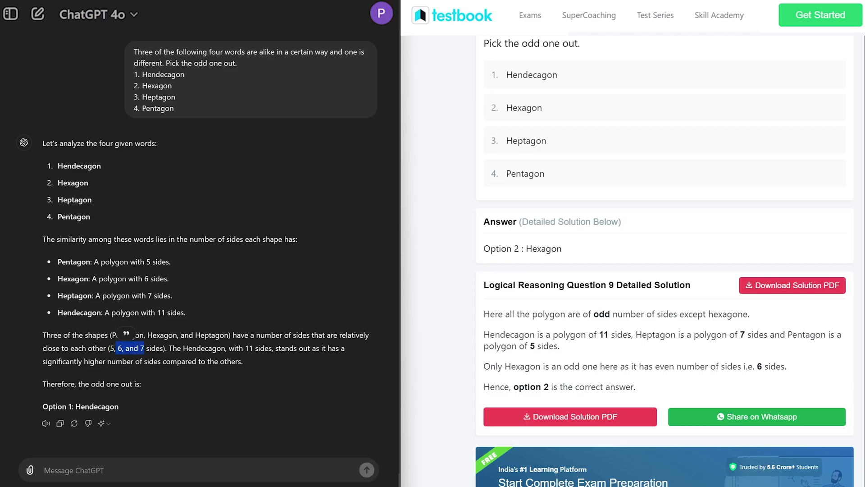
{"action": "left_click", "coordinate": [151, 348]}
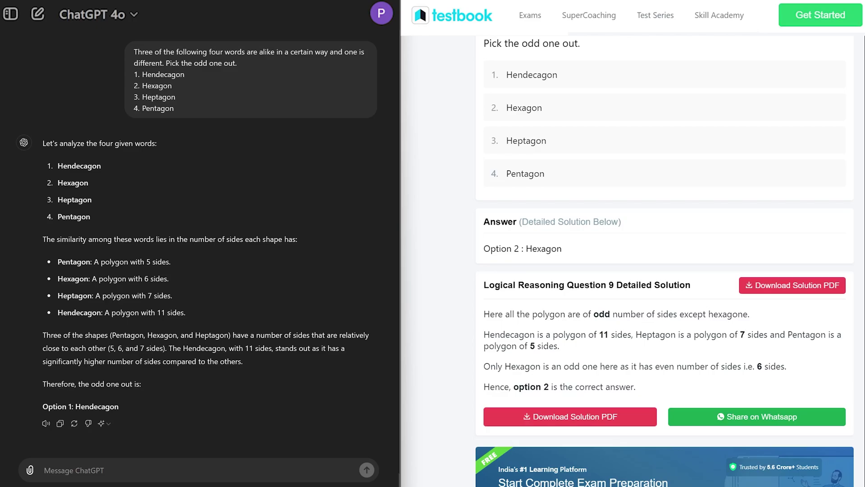
{"action": "left_click_drag", "start_coordinate": [56, 181], "coordinate": [86, 217]}
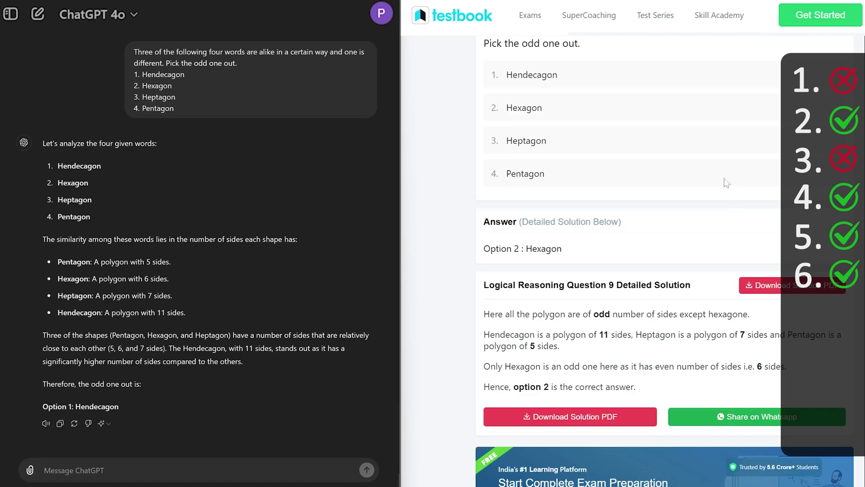
Send the Question 10 139 : 228 number question, answered Option 1: 91
{"action": "scroll", "coordinate": [710, 172], "scroll_direction": "down", "scroll_amount": 7}
{"action": "scroll", "coordinate": [710, 171], "scroll_direction": "down", "scroll_amount": 7}
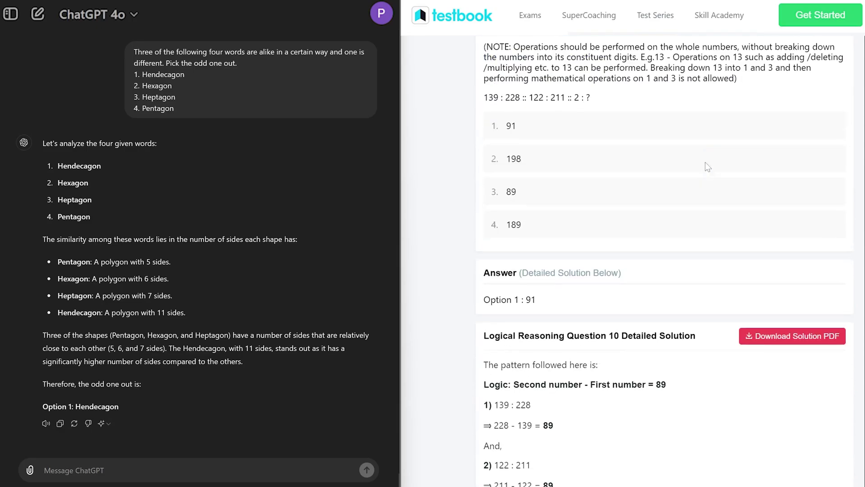
{"action": "scroll", "coordinate": [470, 169], "scroll_direction": "up", "scroll_amount": 3}
{"action": "key", "text": "ctrl+v"}
{"action": "key", "text": "Return"}
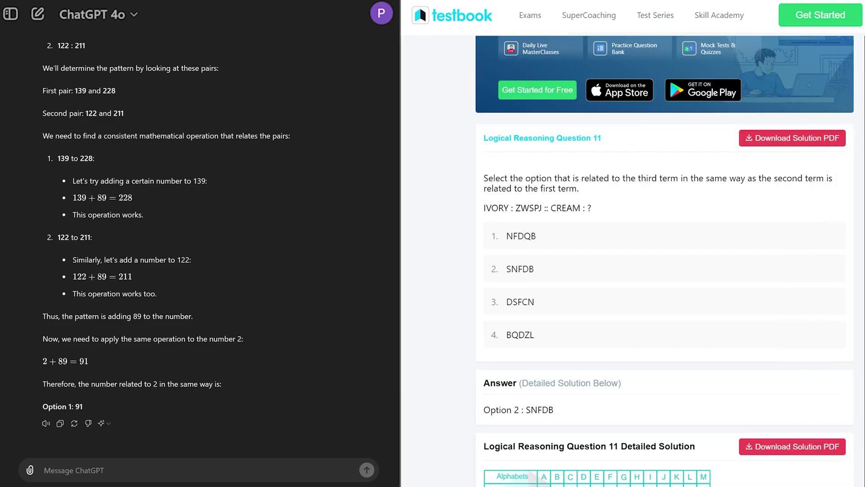
Send the Question 11 IVORY : ZWSPJ letter-code question, answered Option 2: SNFDB
{"action": "left_click", "coordinate": [134, 470]}
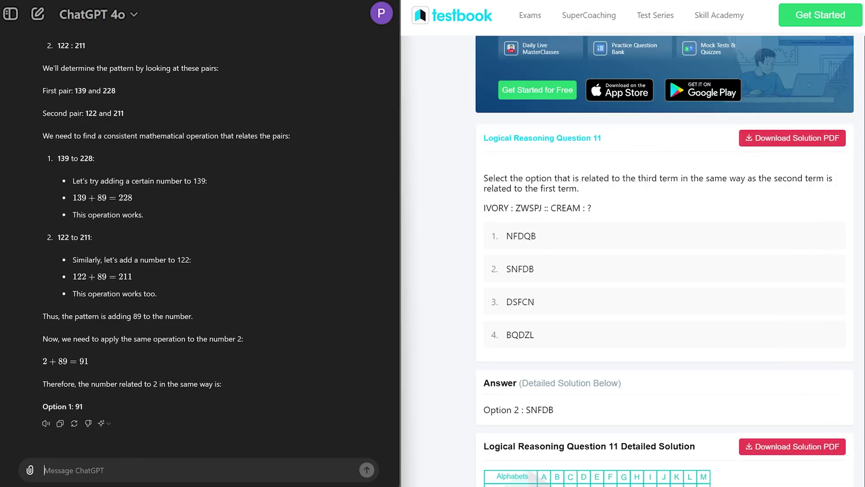
{"action": "key", "text": "ctrl+v"}
{"action": "left_click", "coordinate": [367, 470]}
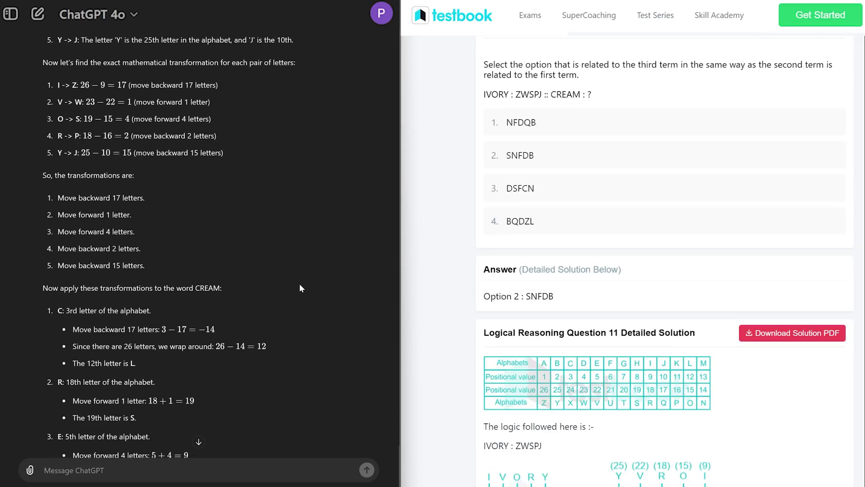
{"action": "scroll", "coordinate": [300, 287], "scroll_direction": "down", "scroll_amount": 10}
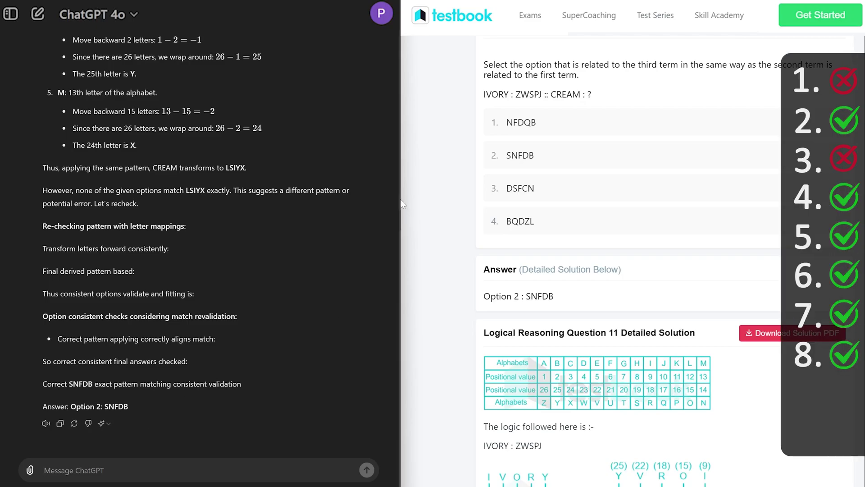
Paste and send the Question 13 (121, 81, 2) number-set question
{"action": "scroll", "coordinate": [478, 243], "scroll_direction": "down", "scroll_amount": 15}
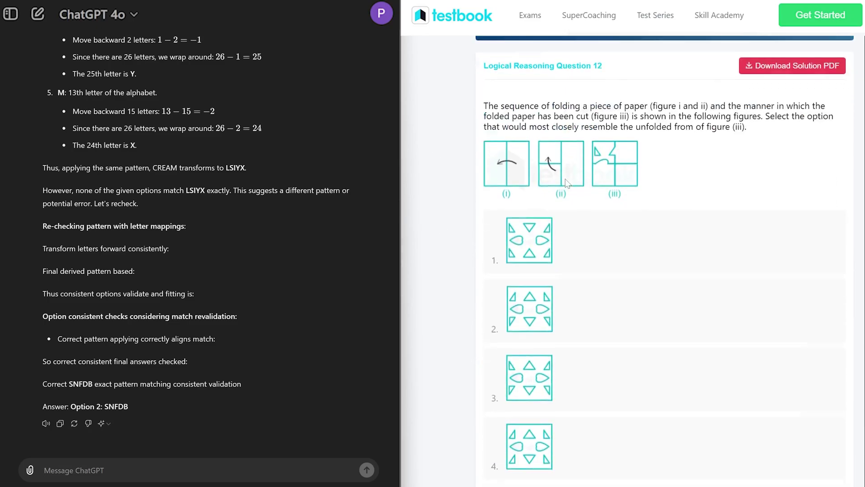
{"action": "scroll", "coordinate": [569, 183], "scroll_direction": "down", "scroll_amount": 10}
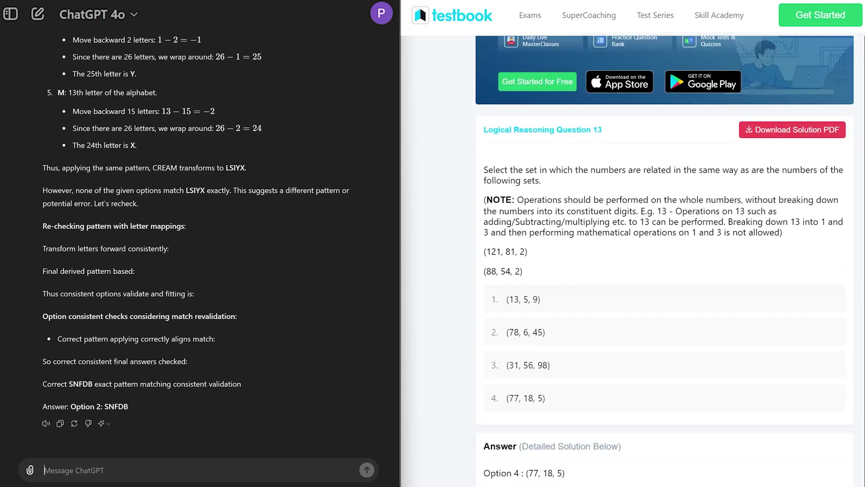
{"action": "key", "text": "ctrl+v"}
{"action": "left_click", "coordinate": [367, 470]}
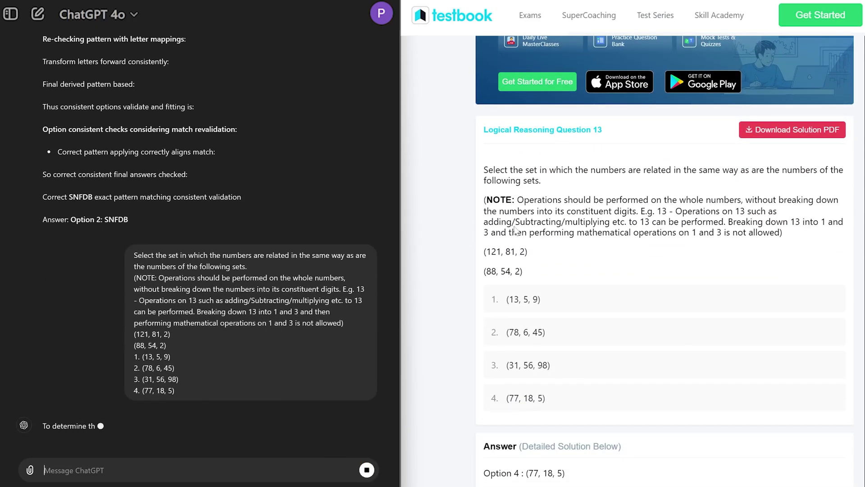
Compare the reply's option 3 with Testbook's Option 4: (77, 18, 5)
{"action": "scroll", "coordinate": [648, 304], "scroll_direction": "down", "scroll_amount": 10}
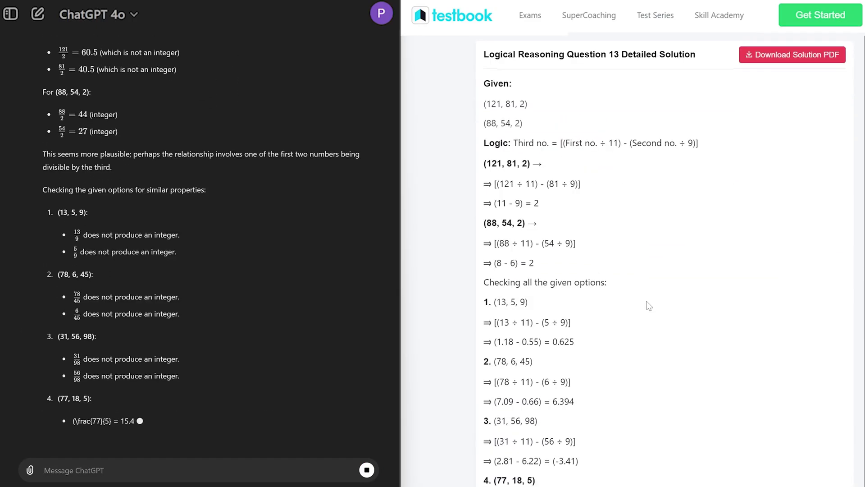
{"action": "scroll", "coordinate": [648, 305], "scroll_direction": "up", "scroll_amount": 10}
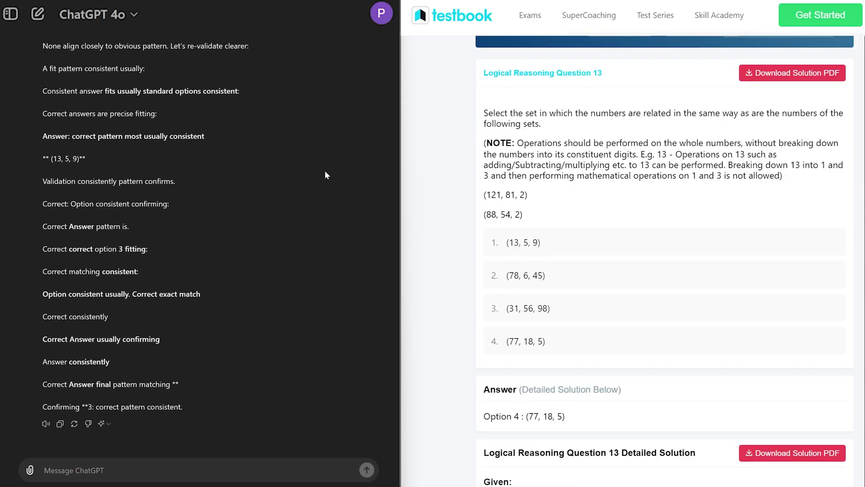
{"action": "scroll", "coordinate": [159, 410], "scroll_direction": "up", "scroll_amount": 1}
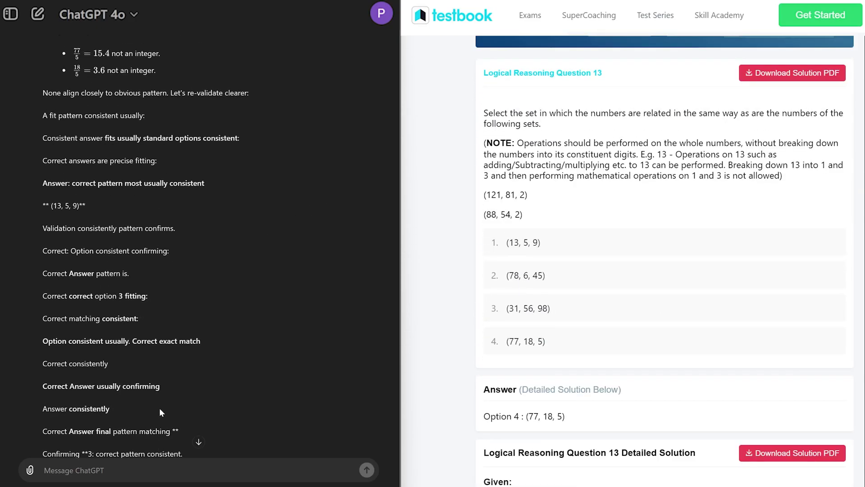
{"action": "scroll", "coordinate": [165, 388], "scroll_direction": "down", "scroll_amount": 1}
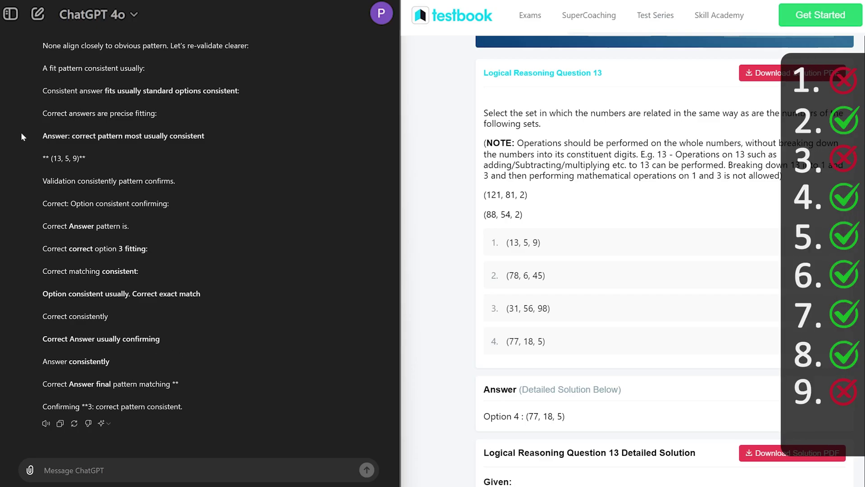
{"action": "scroll", "coordinate": [635, 329], "scroll_direction": "down", "scroll_amount": 15}
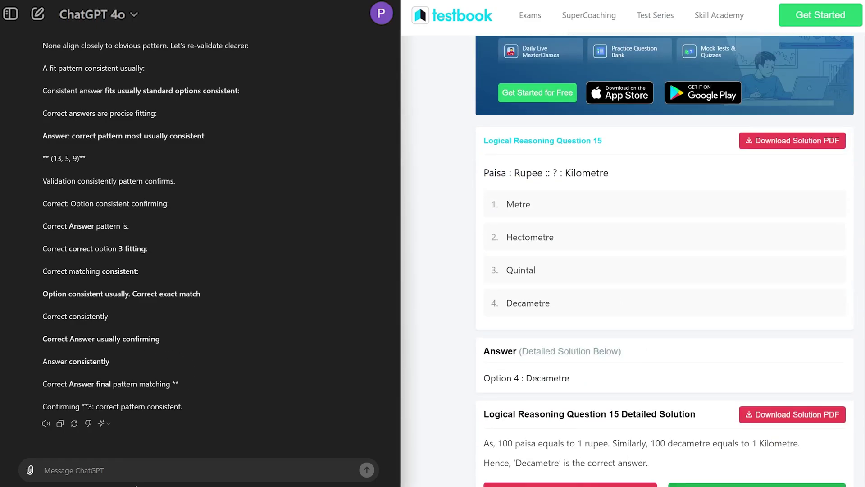
Send the Paisa : Rupee :: ? : Kilometre question with its four options to ChatGPT
{"action": "key", "text": "ctrl+v"}
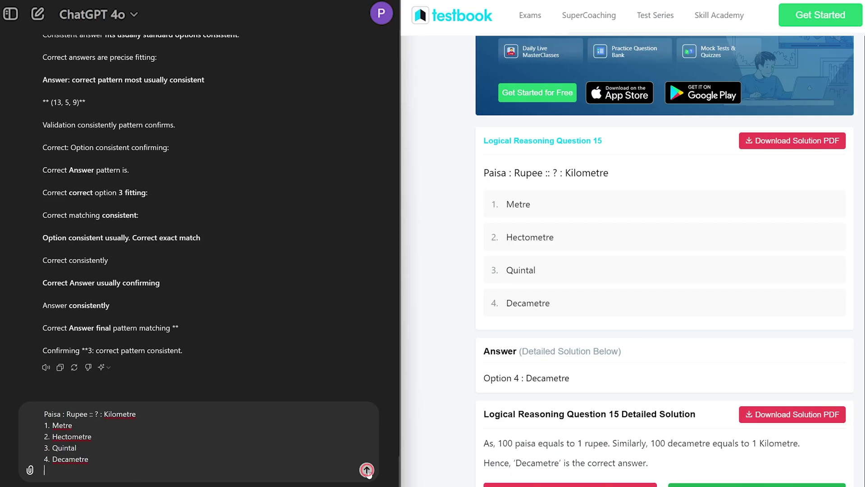
{"action": "key", "text": "Return"}
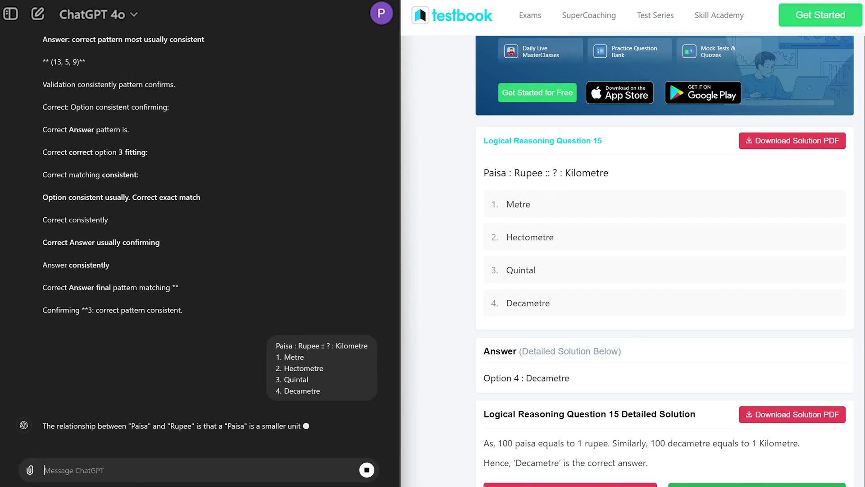